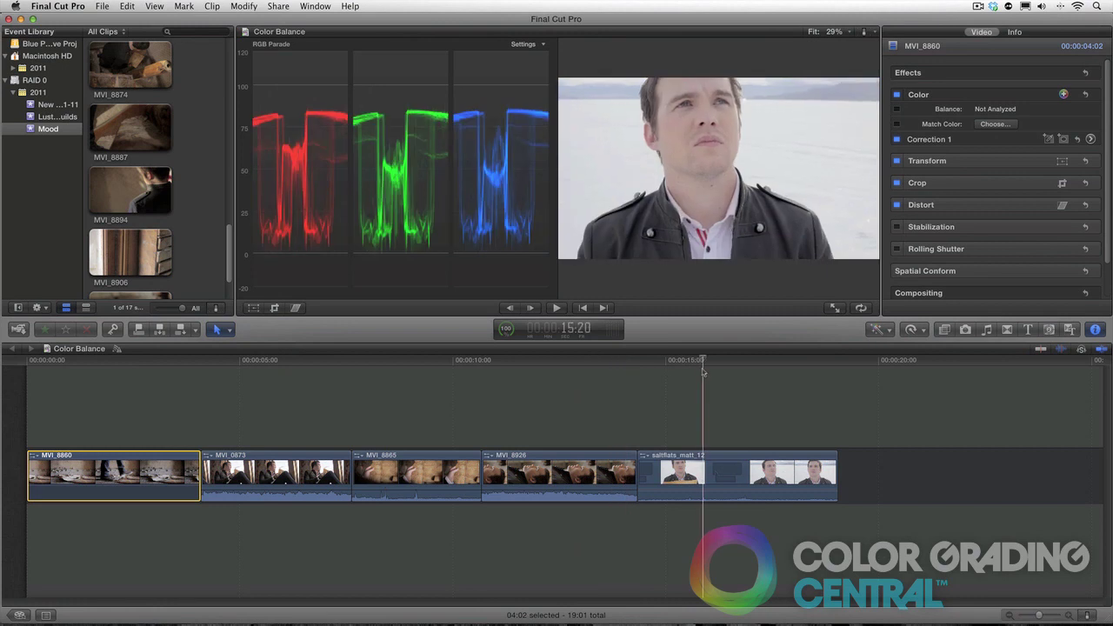
Park the playhead on MVI_8860's walking-feet frame at 2:02 and add Correction 2 with its Color Board.
click(139, 364)
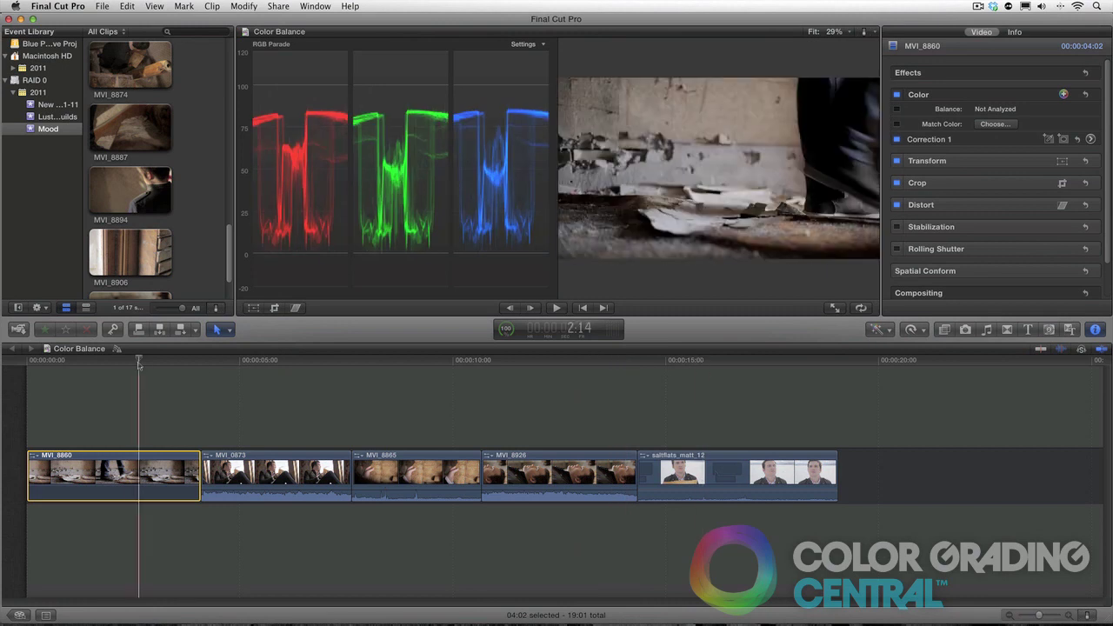
click(257, 364)
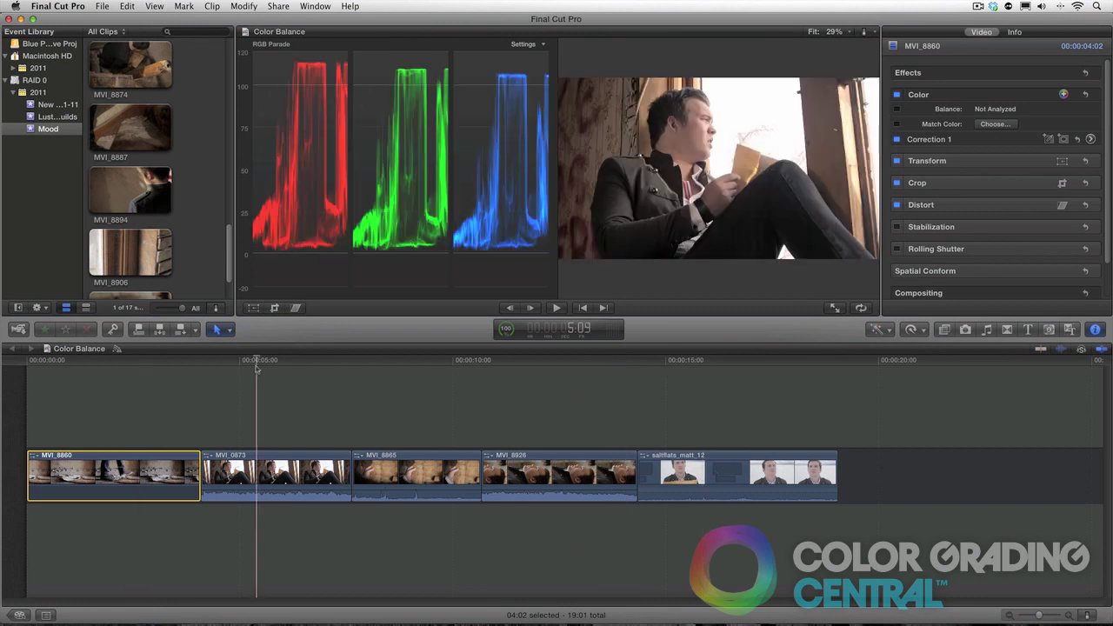
click(117, 369)
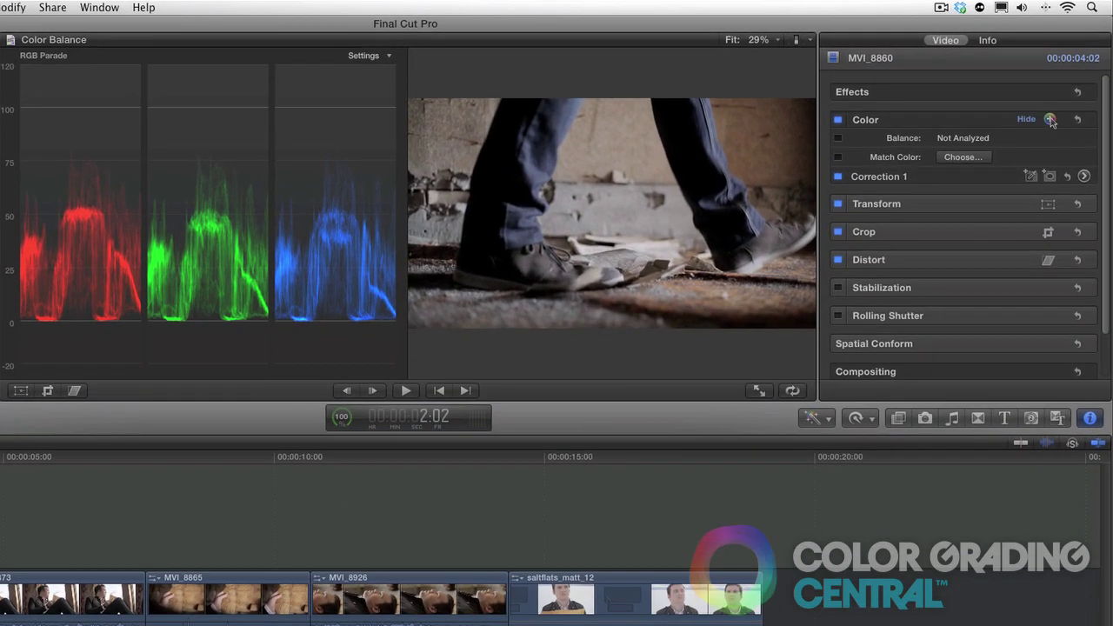
click(1051, 119)
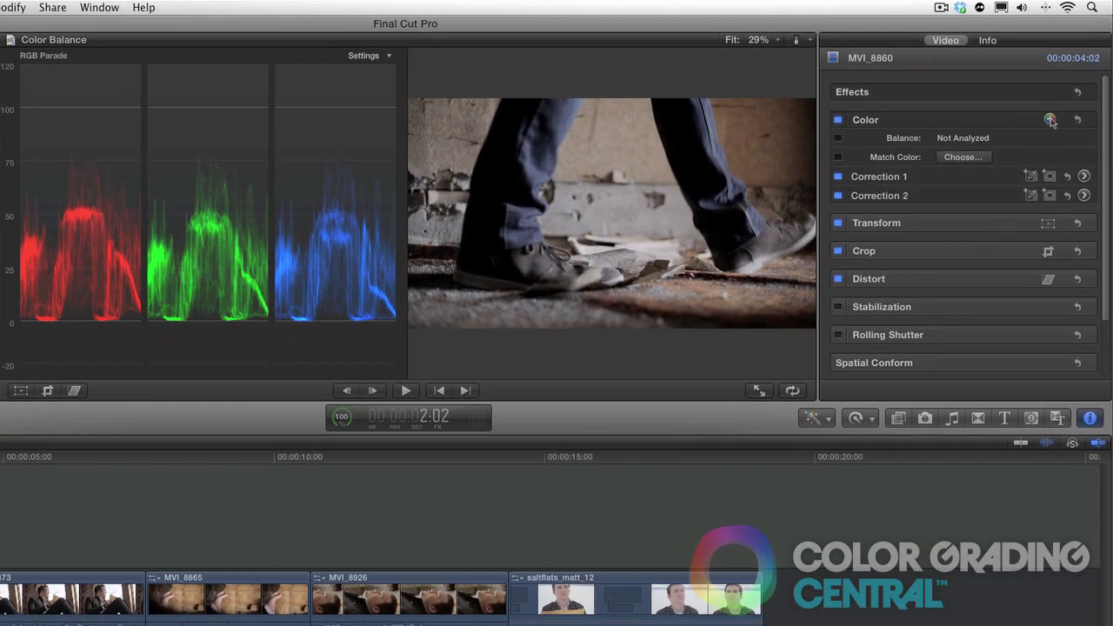
click(1083, 195)
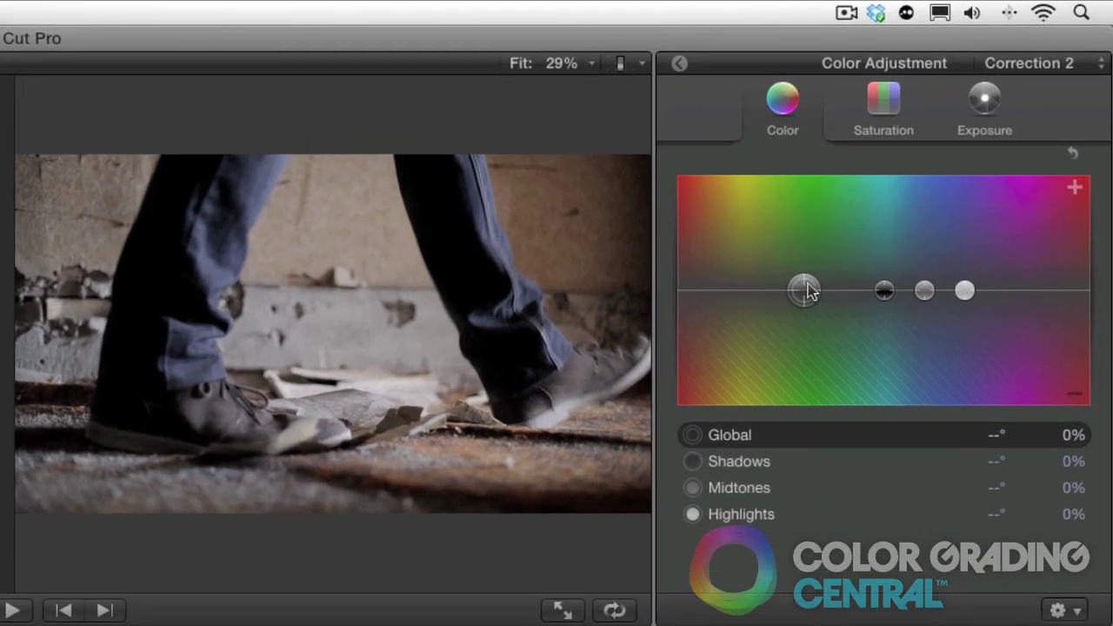
Try blue, red and cyan Global tints, then settle on purple at 255°, +25%.
drag(915, 185, 981, 185)
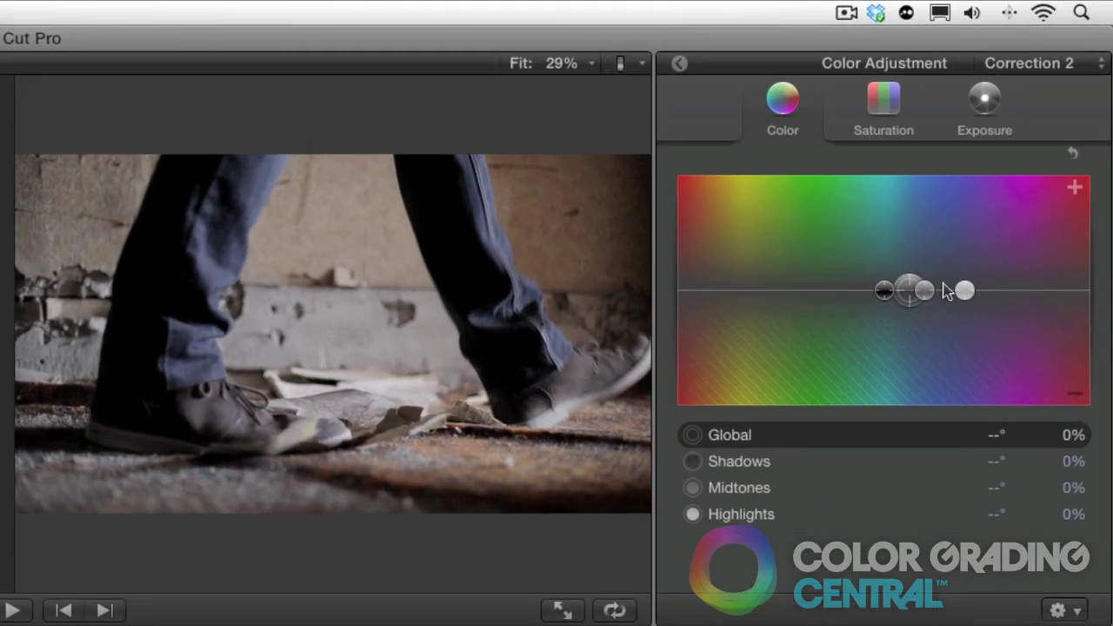
drag(946, 291, 946, 263)
key(Delete)
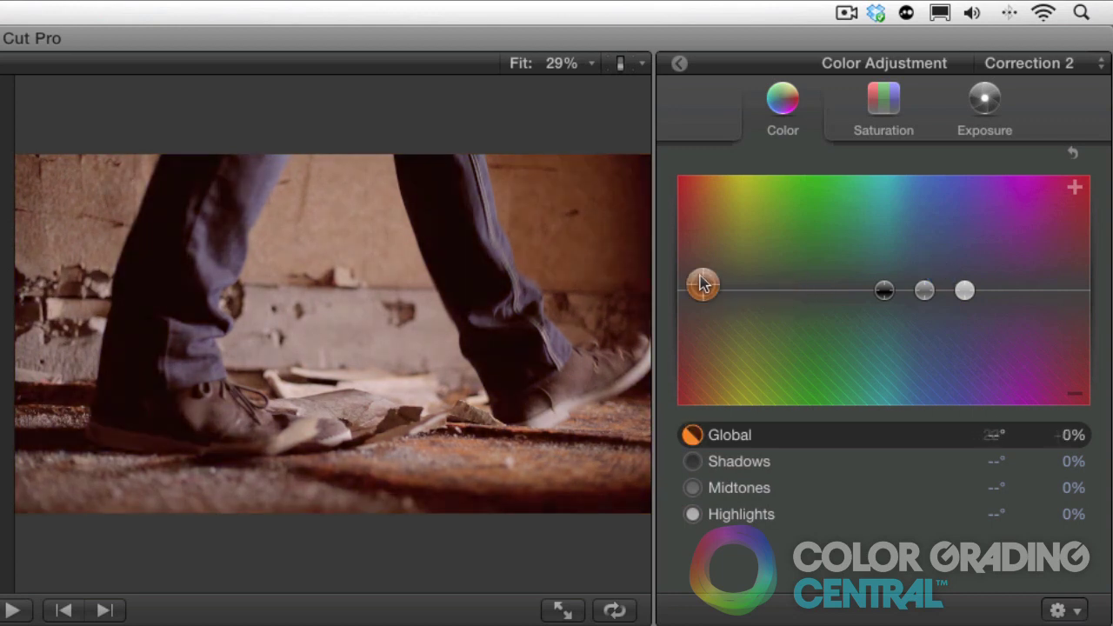
drag(701, 289, 826, 315)
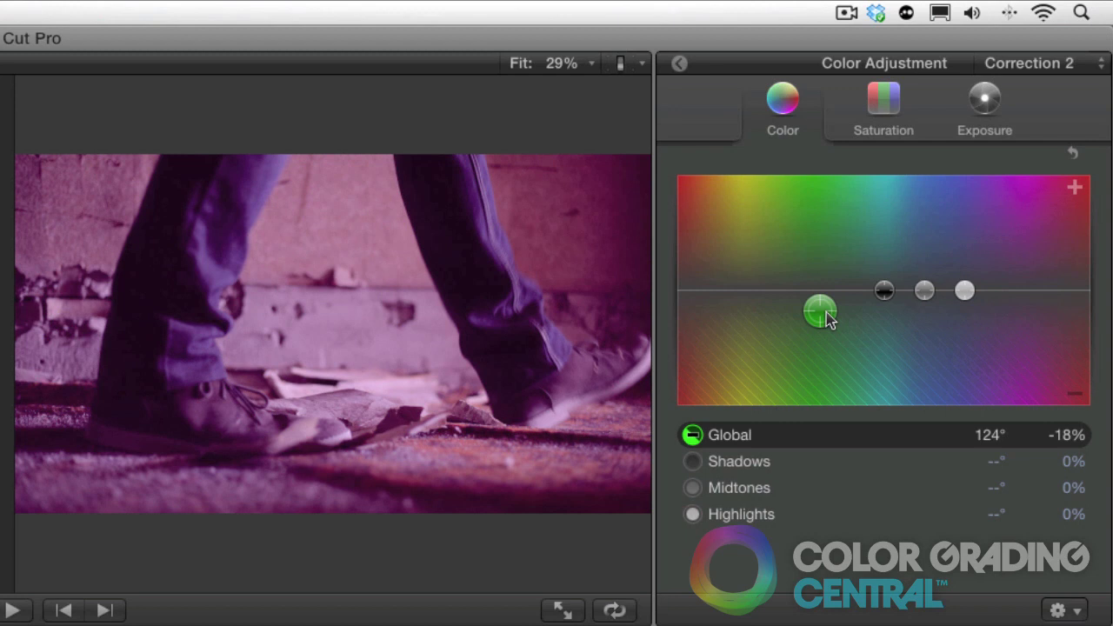
drag(826, 317, 977, 263)
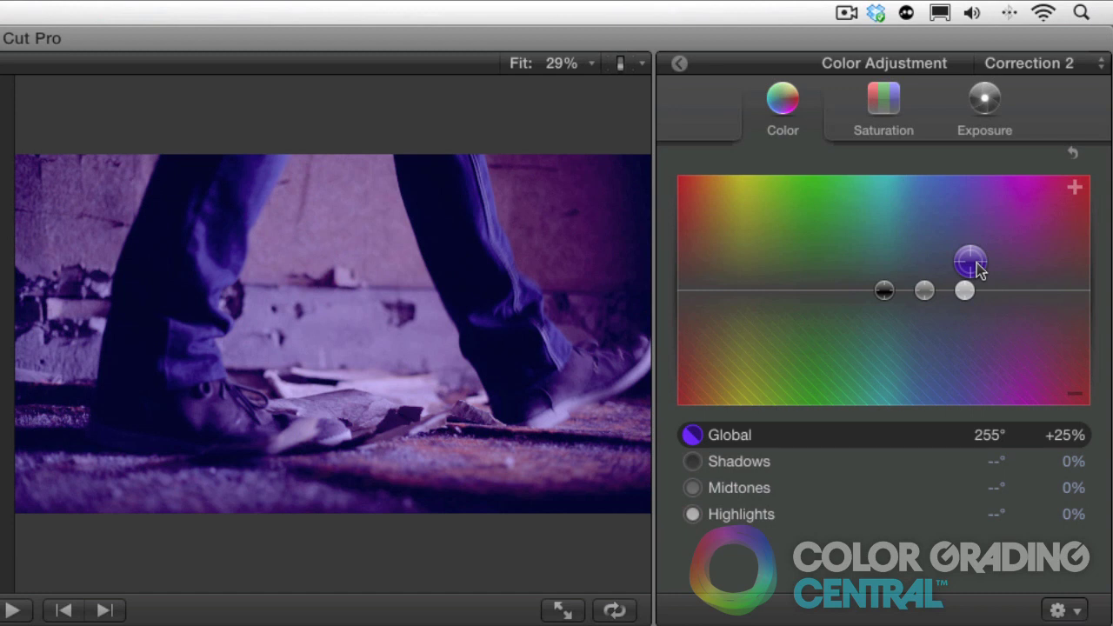
Clear the purple tint, test a blue Global cast, then remove it.
click(1073, 153)
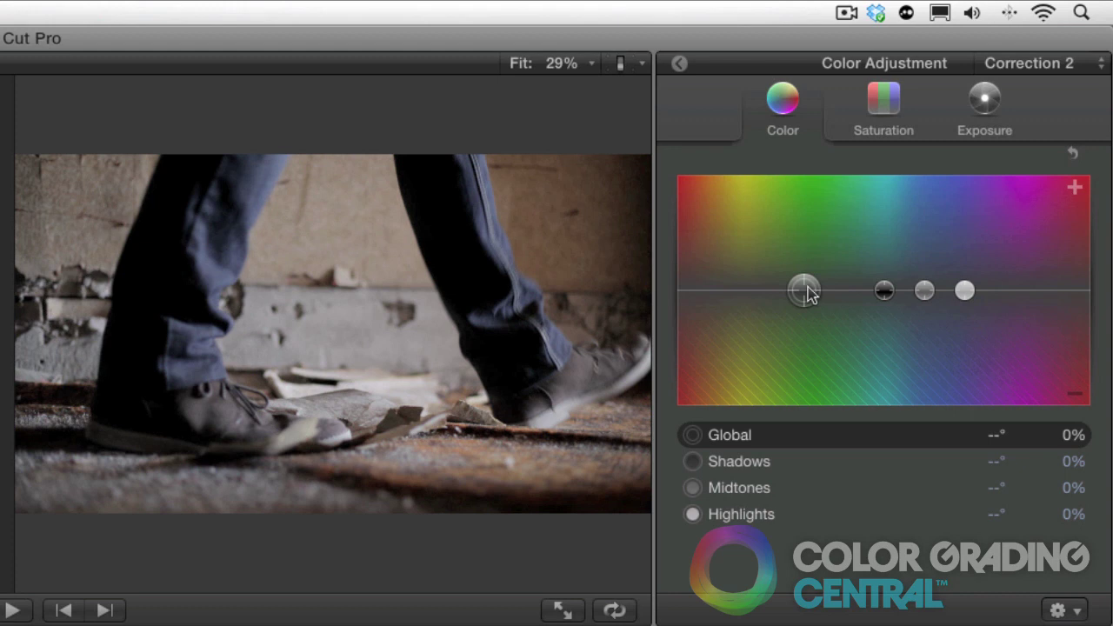
drag(808, 292, 919, 276)
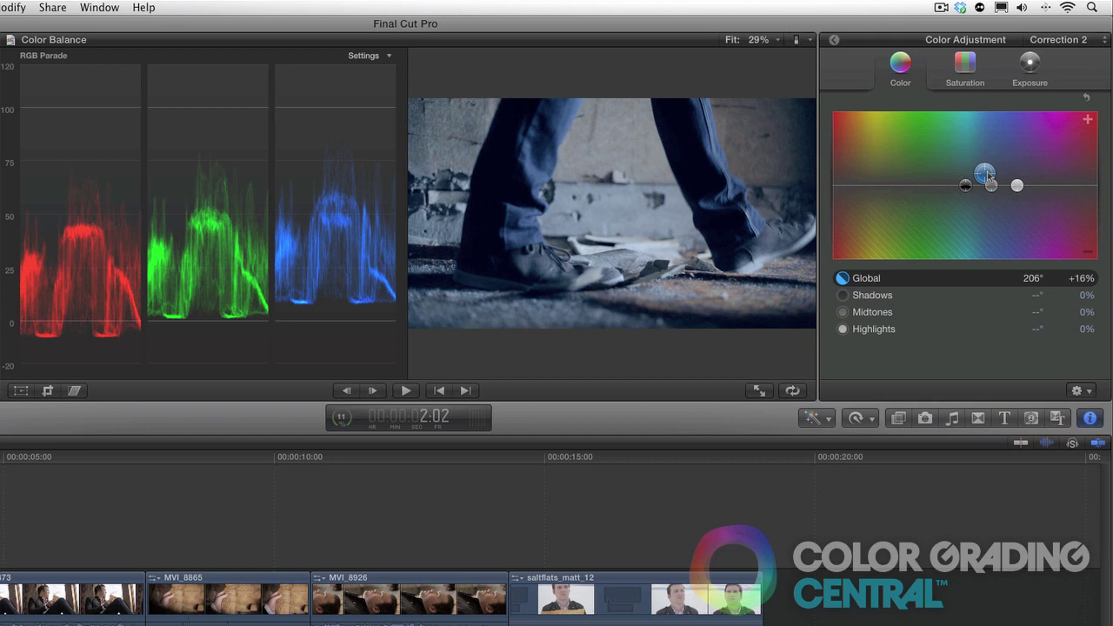
click(1087, 99)
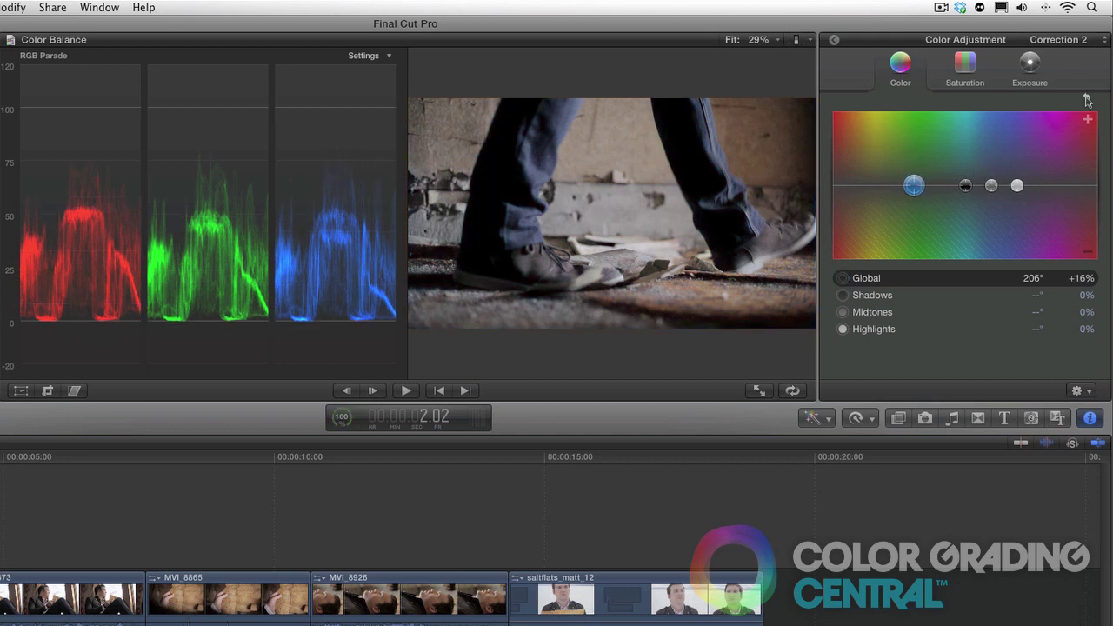
Cool the walking-feet shot's midtones toward blue at about 215°, +16%.
mouse_move(996, 188)
mouse_down()
mouse_move(991, 174)
mouse_move(1022, 175)
mouse_move(994, 182)
mouse_up()
click(1019, 186)
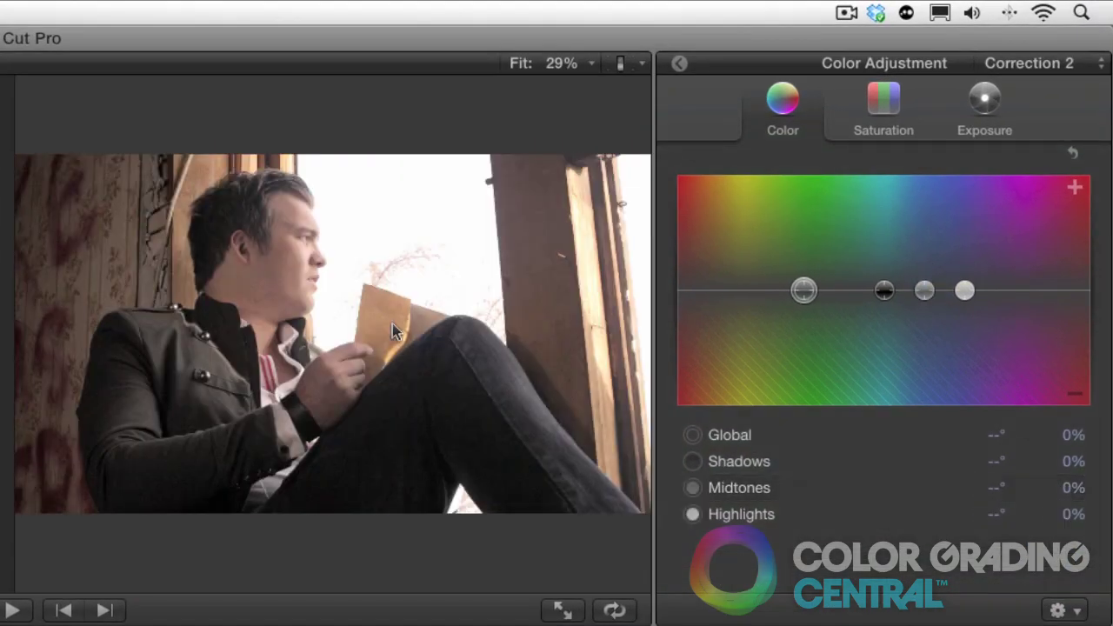
click(887, 98)
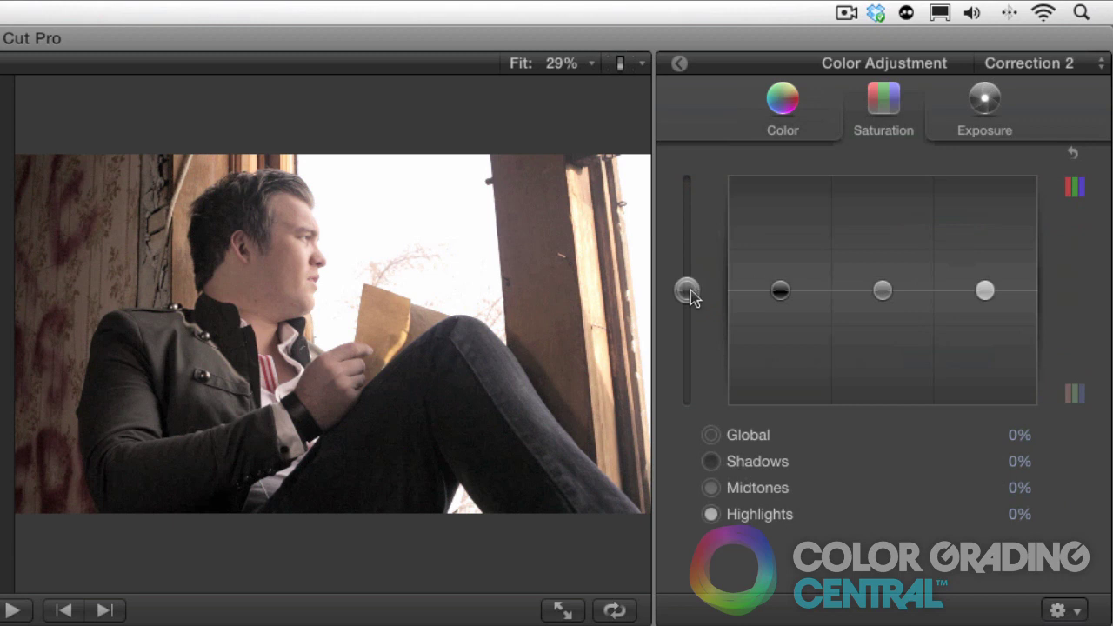
Test raising and lowering the window shot's Global saturation, then reset it to 0%.
drag(690, 295, 687, 250)
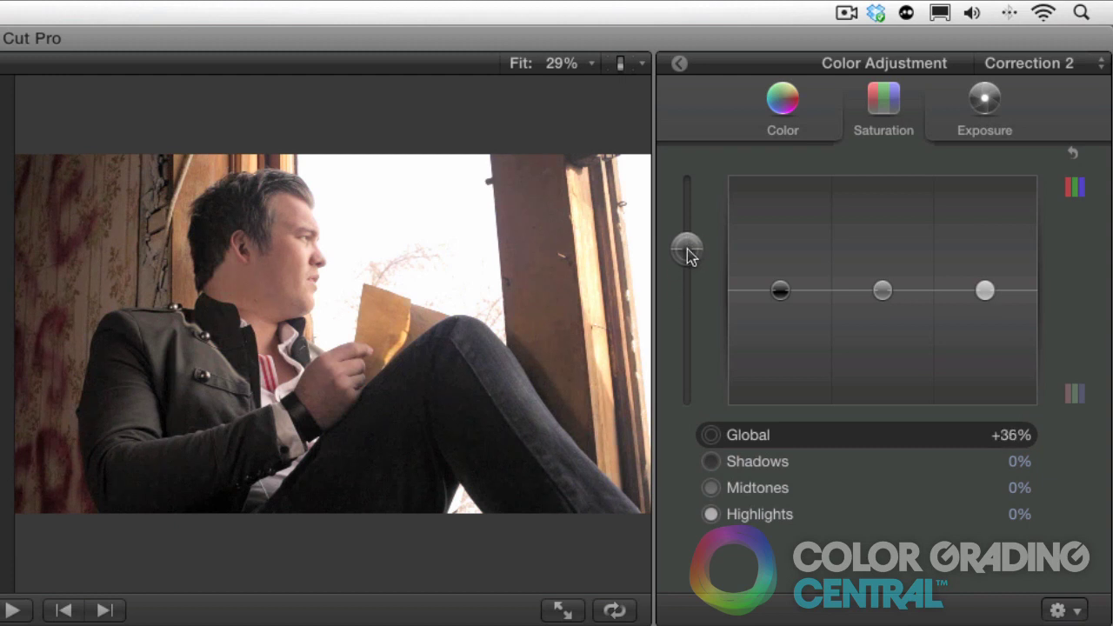
drag(687, 249, 715, 321)
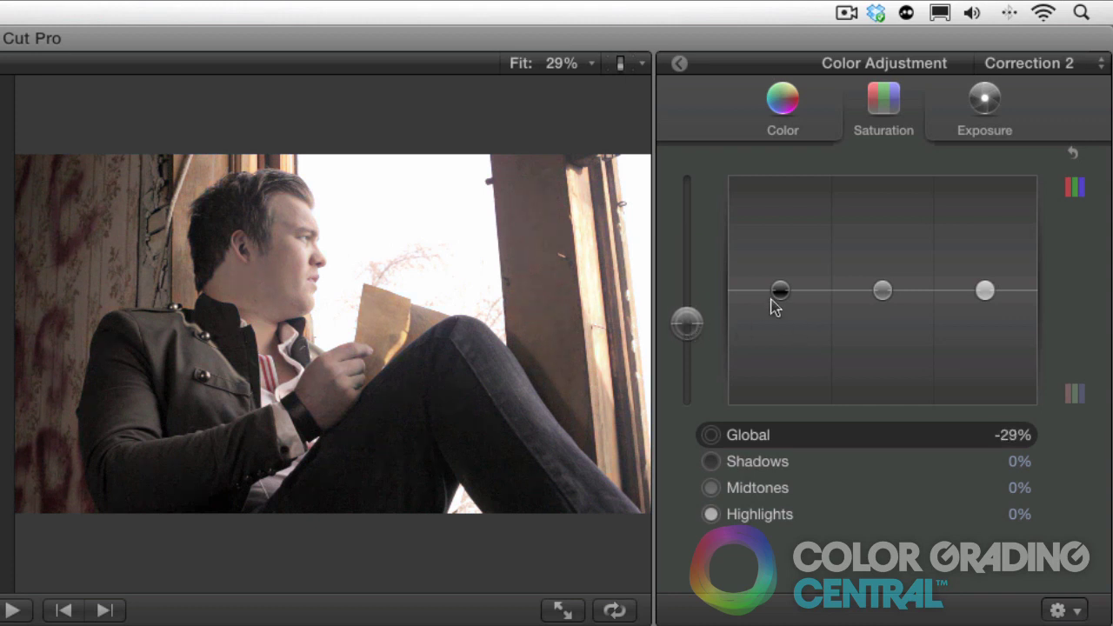
click(1075, 155)
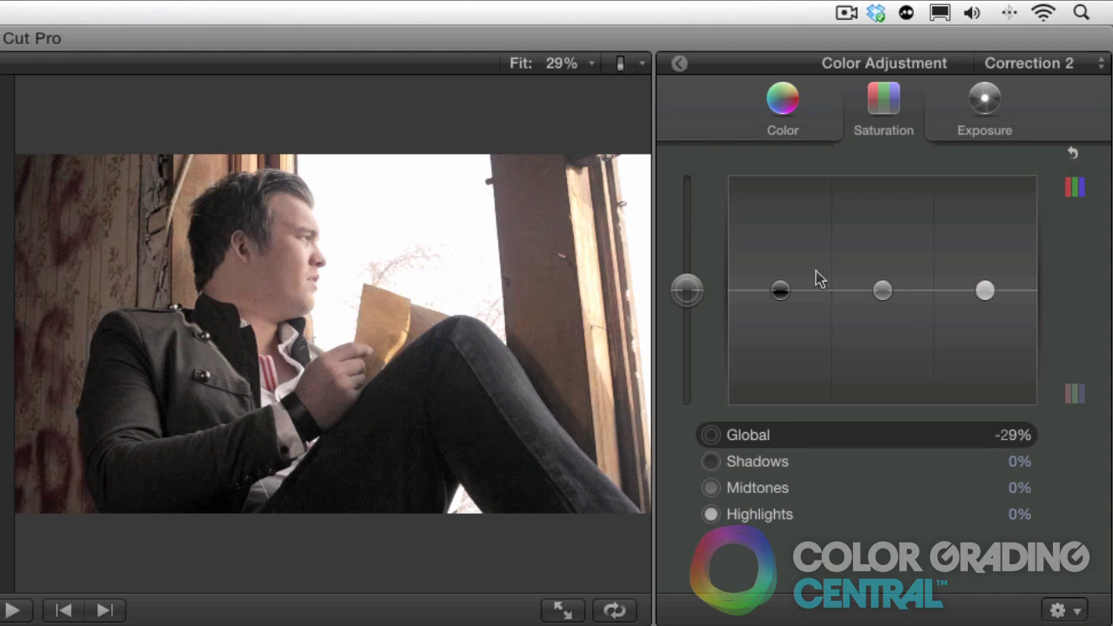
Set Midtones saturation to +18% and Shadows saturation to -10%.
drag(882, 290, 885, 268)
drag(781, 291, 782, 268)
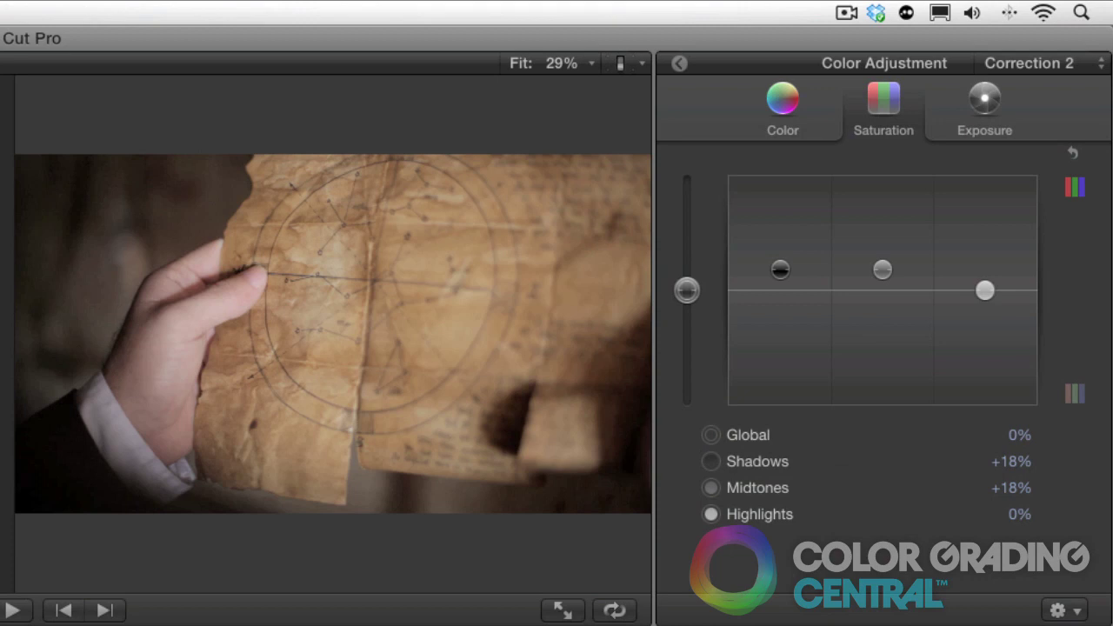
click(986, 111)
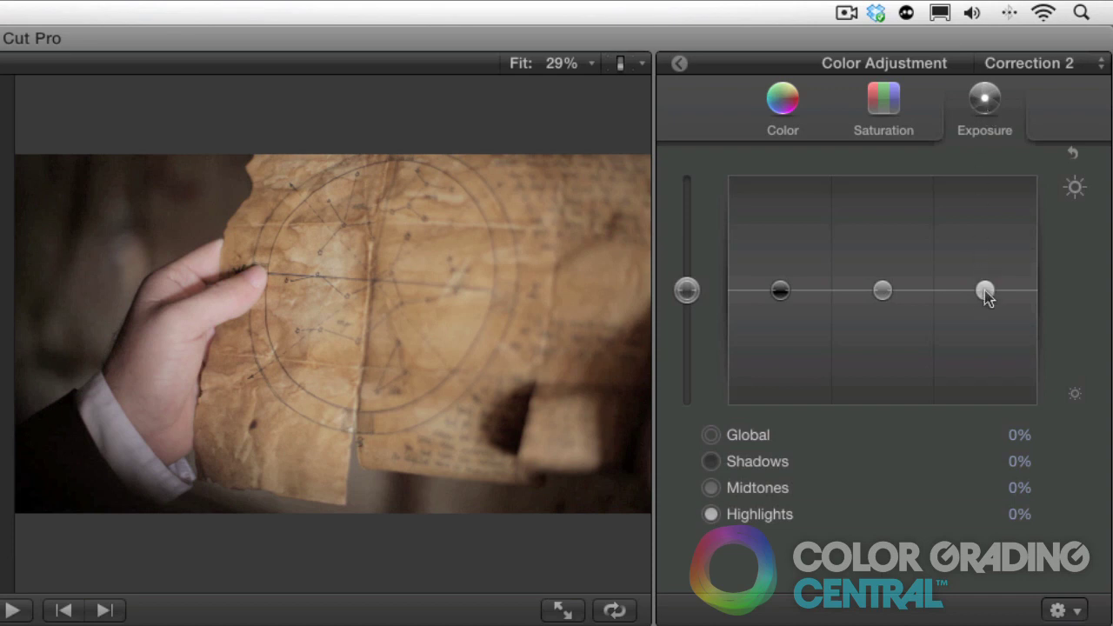
Try brightening the map clip's highlights 27% and midtones slightly while darkening its shadows.
drag(987, 294, 967, 264)
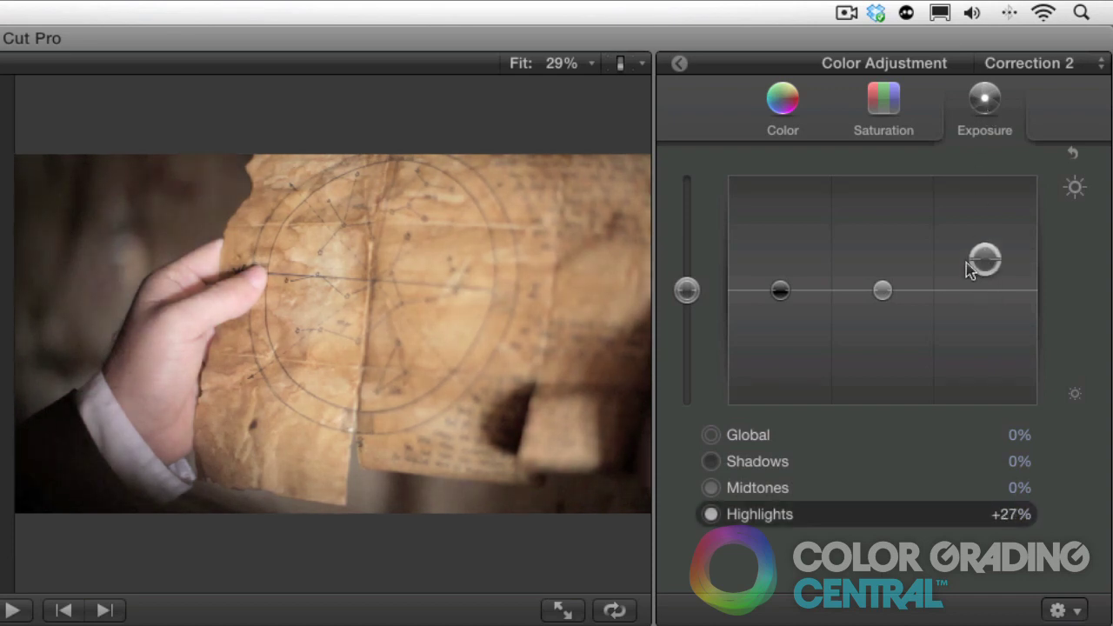
drag(883, 290, 886, 290)
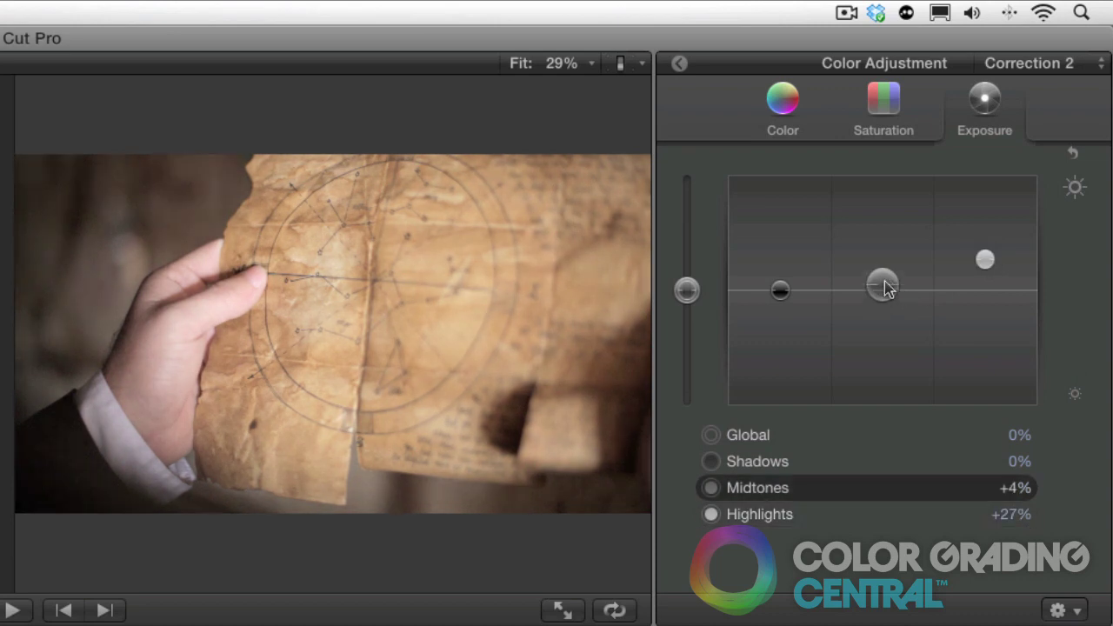
drag(780, 293, 780, 300)
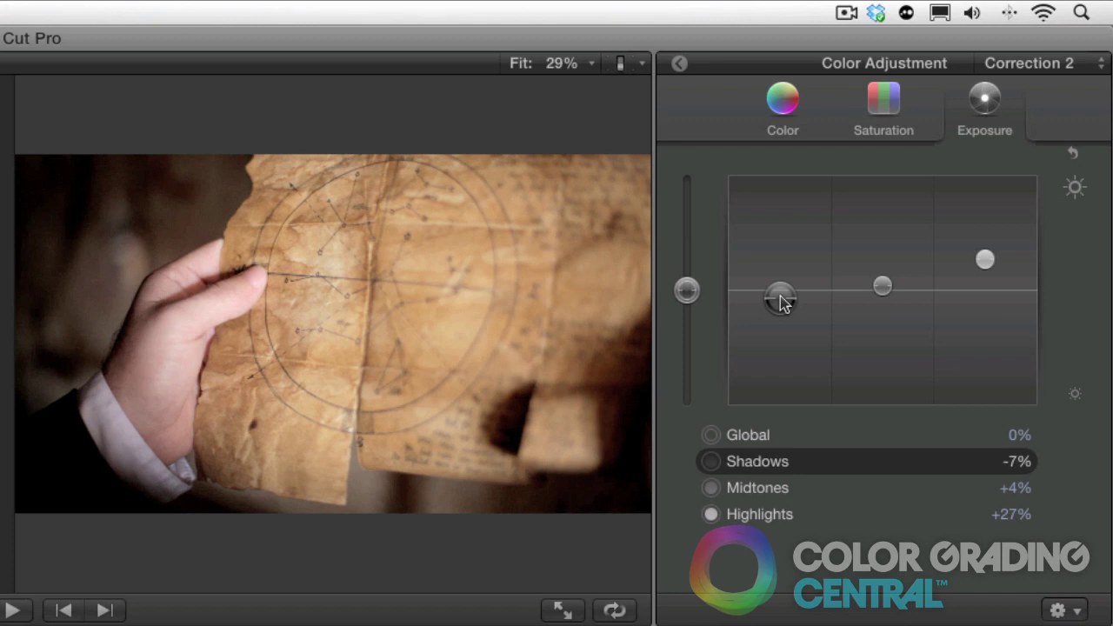
Reset the exposure, then set Midtones to -20% and Highlights to +9%.
key(Tab)
click(1075, 155)
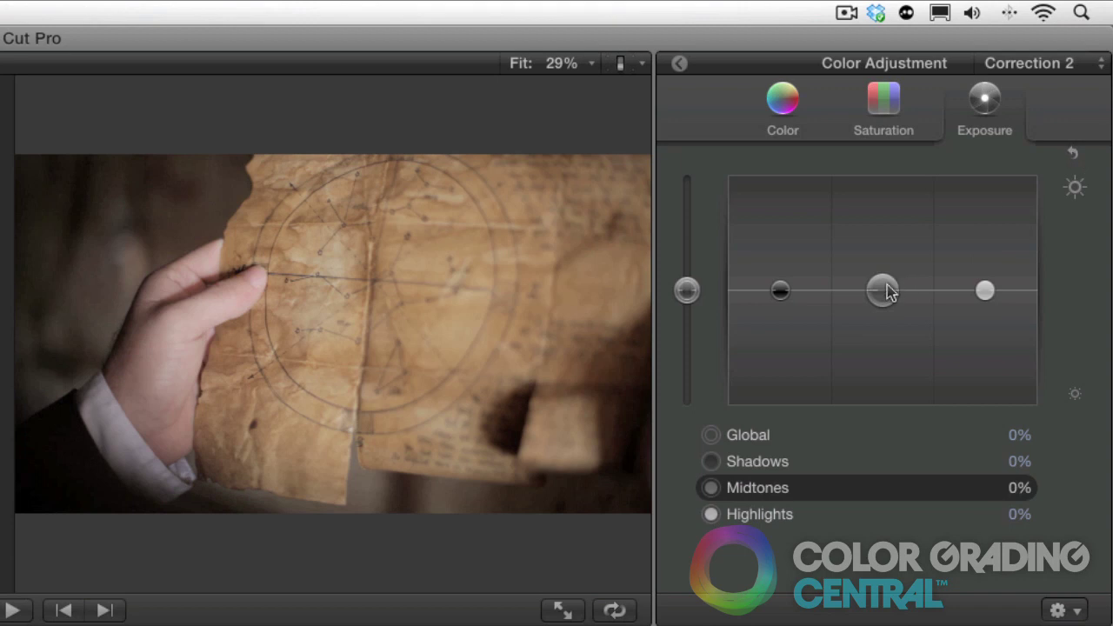
drag(883, 289, 889, 316)
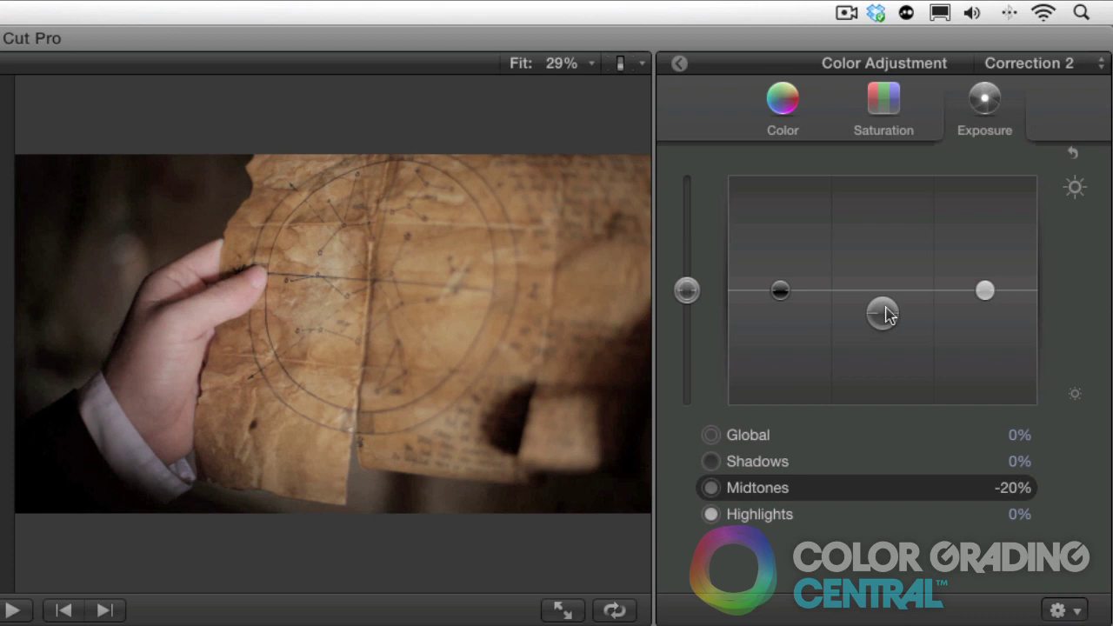
drag(983, 291, 987, 282)
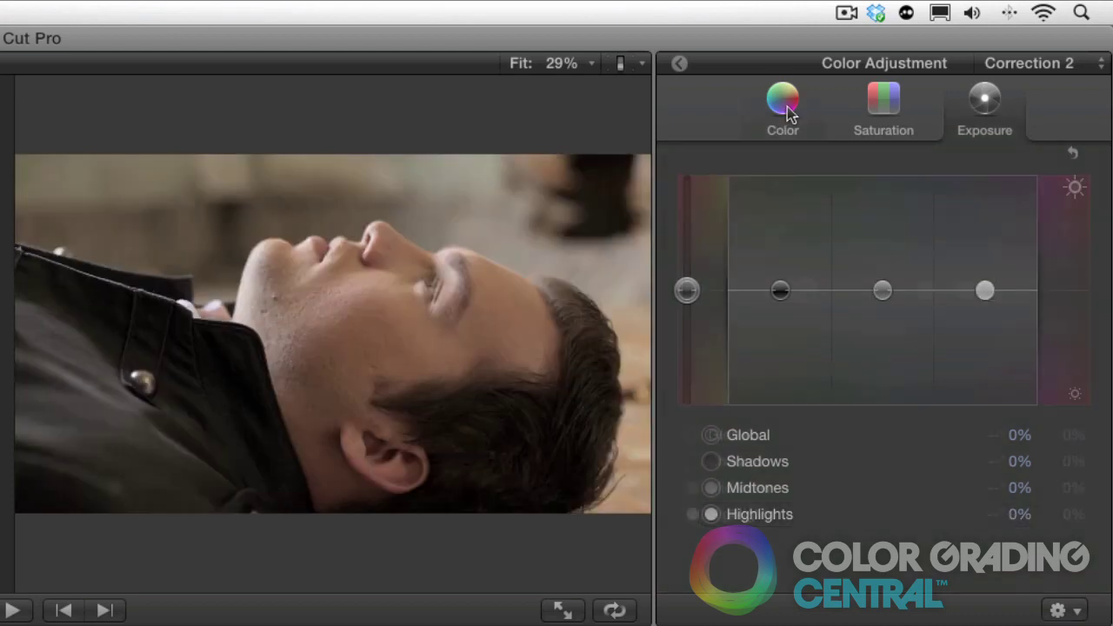
click(785, 106)
Tint the lying-man clip blue, lower its Global saturation, and darken midtones exposure to -34%.
click(881, 109)
click(986, 103)
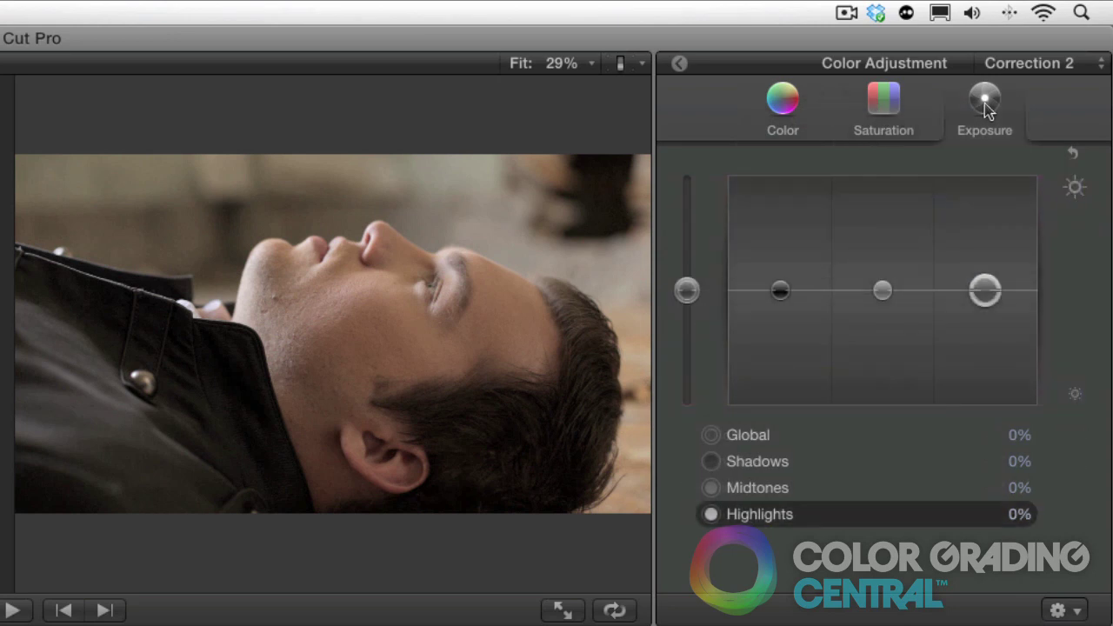
click(787, 109)
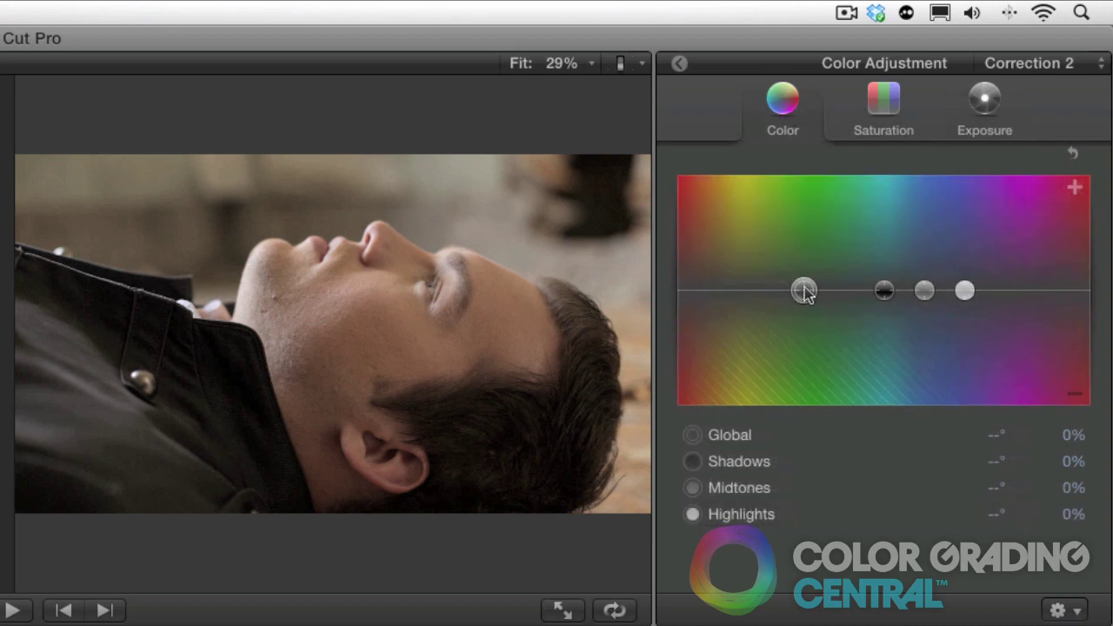
drag(804, 290, 928, 275)
click(896, 129)
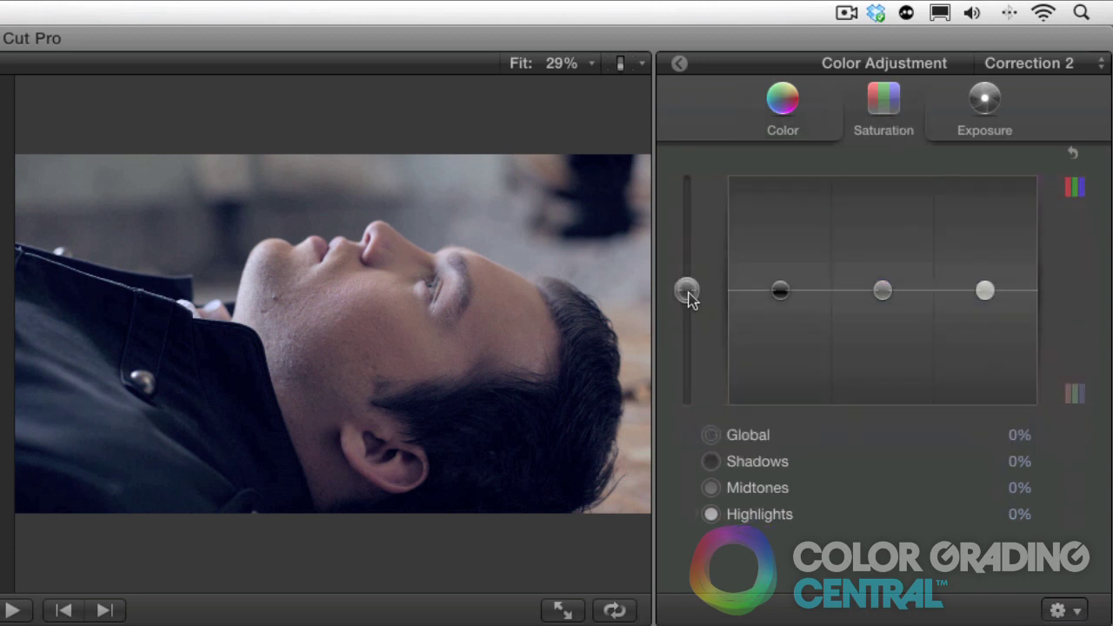
drag(690, 298, 691, 320)
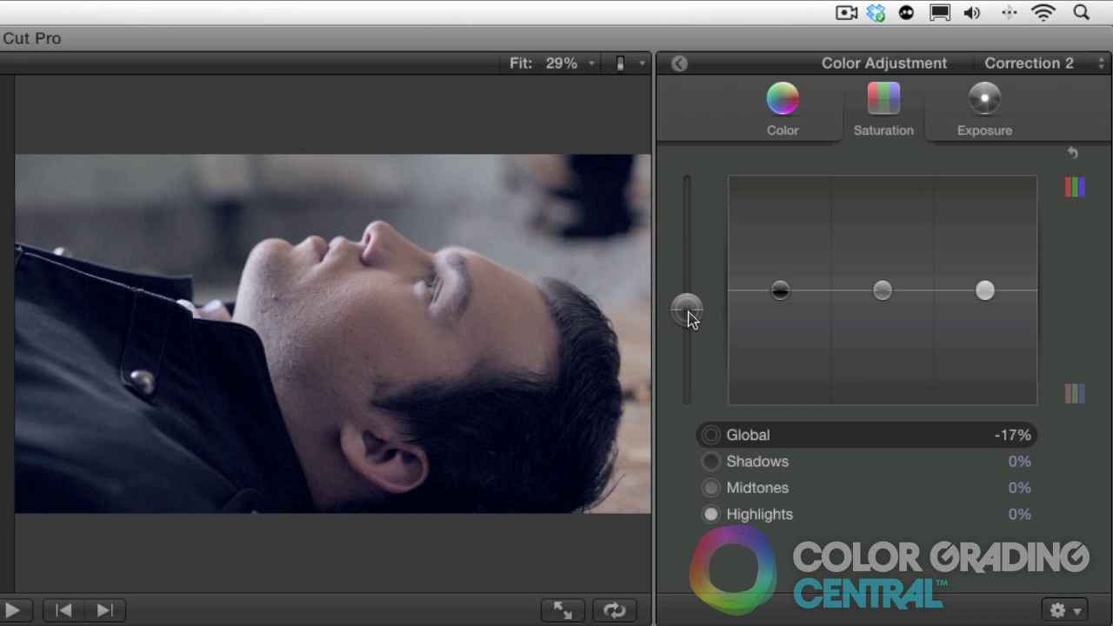
click(986, 97)
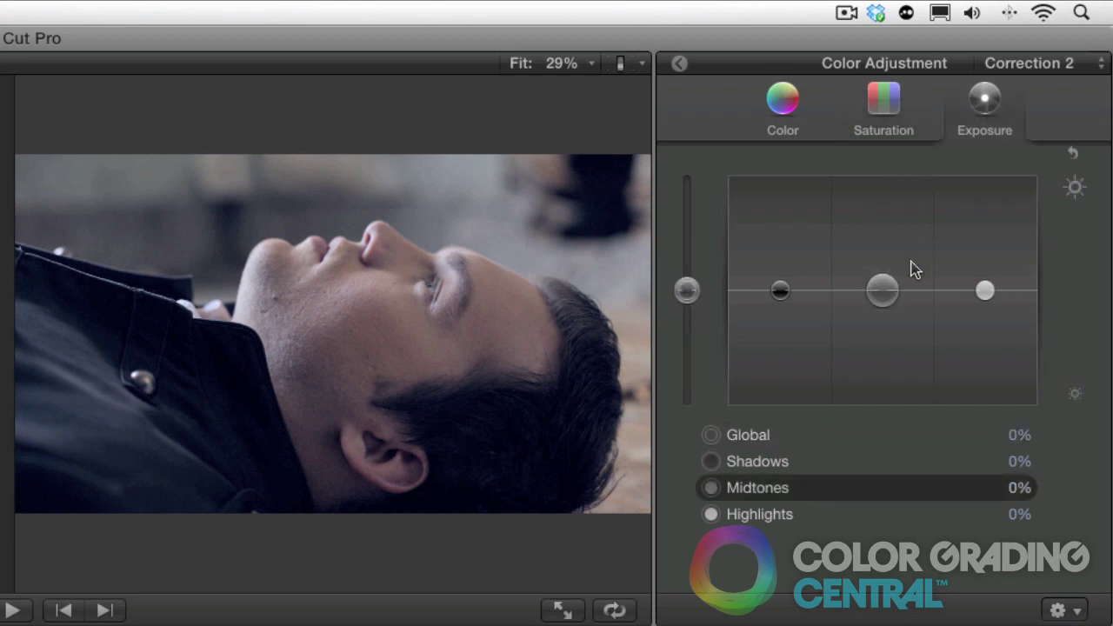
drag(884, 294, 887, 338)
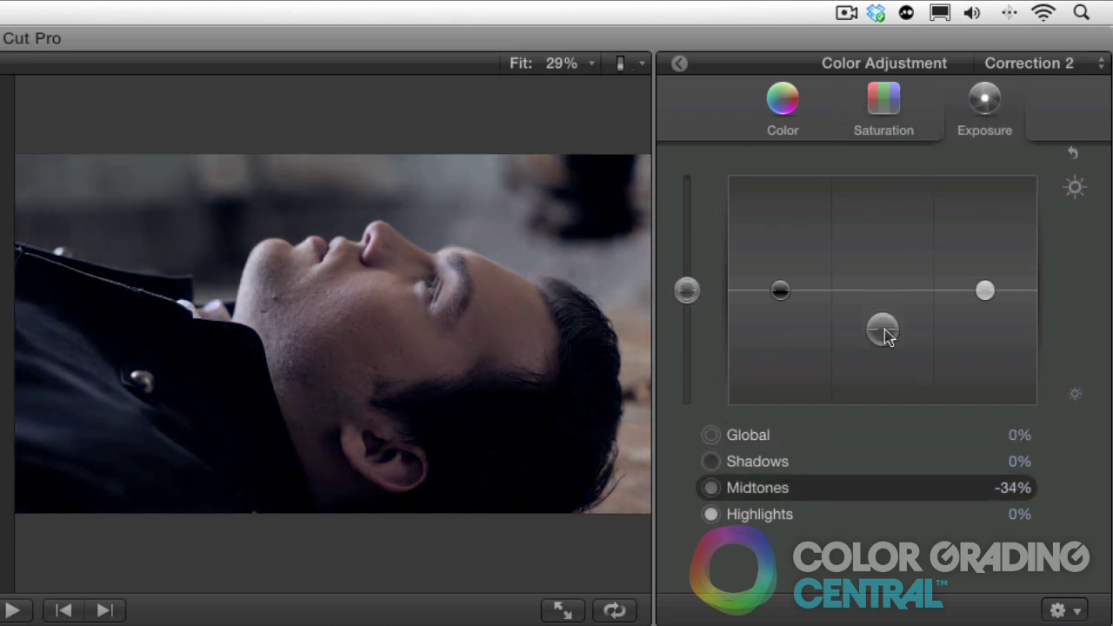
Toggle Correction 2 off and on to compare, then open saltflats_matt_12's Correction 2 colour board.
click(683, 63)
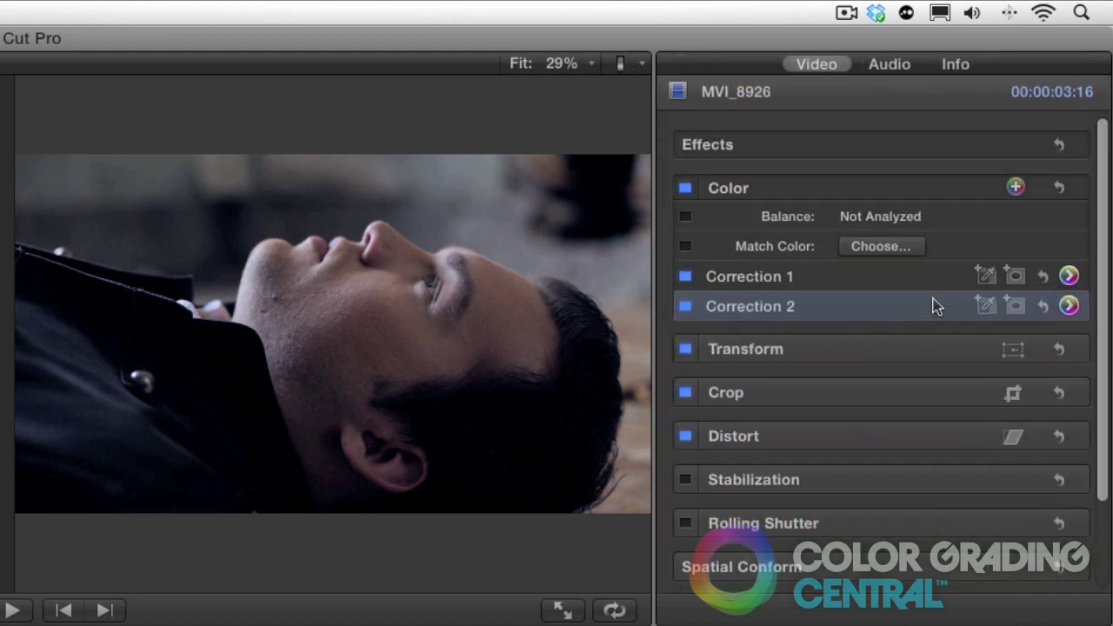
click(685, 307)
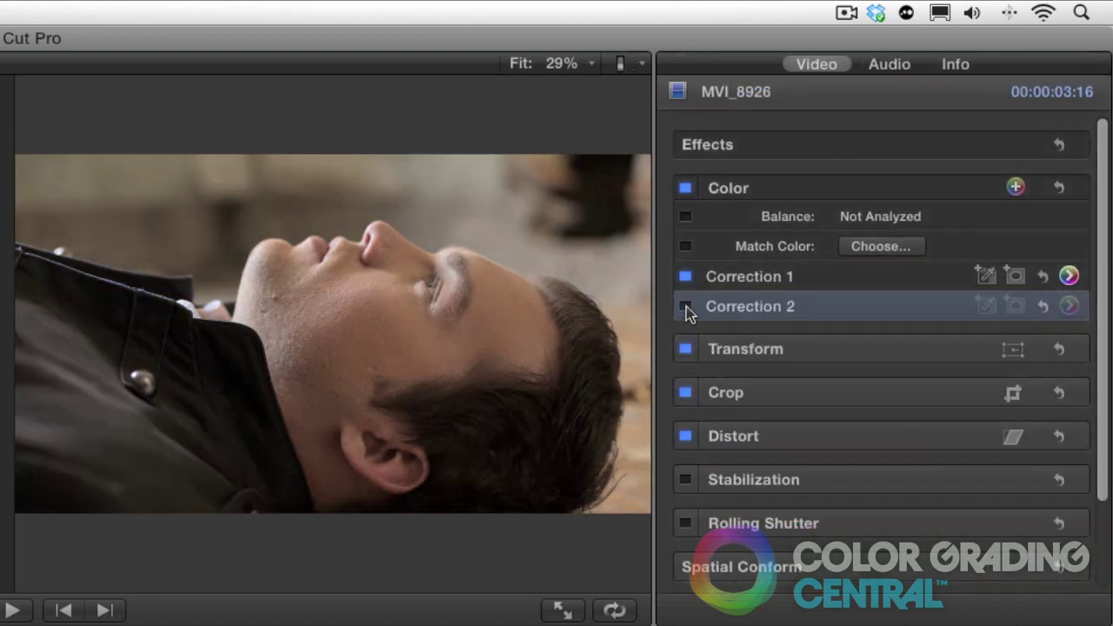
click(686, 307)
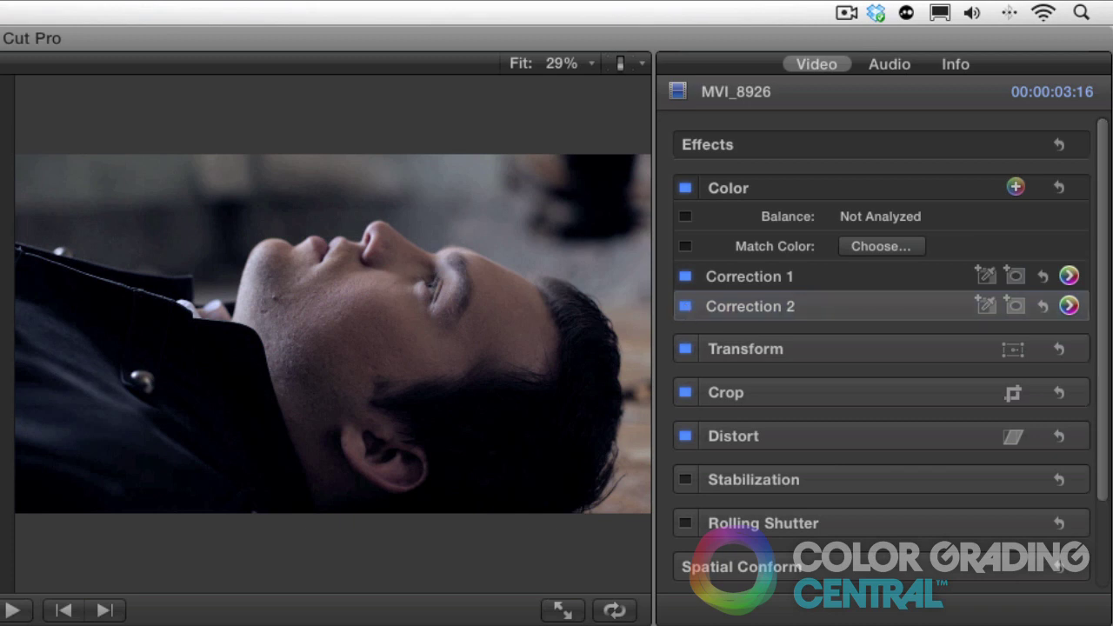
key(Down)
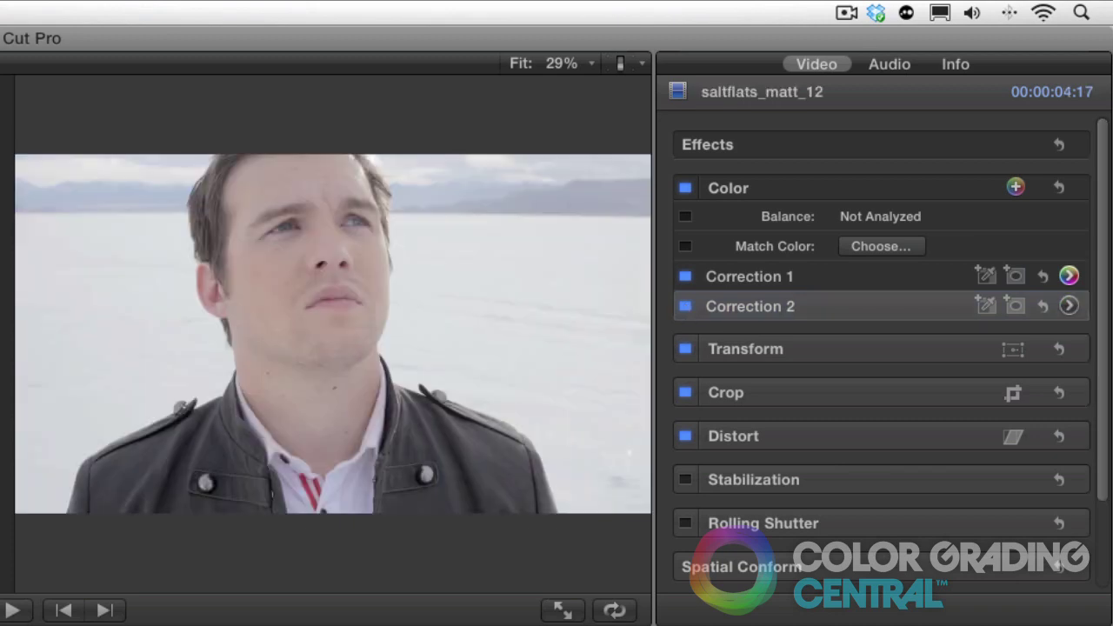
click(1069, 305)
Warm the salt-flats clip toward yellow (44°, +5%) and slightly boost its overall saturation.
click(783, 100)
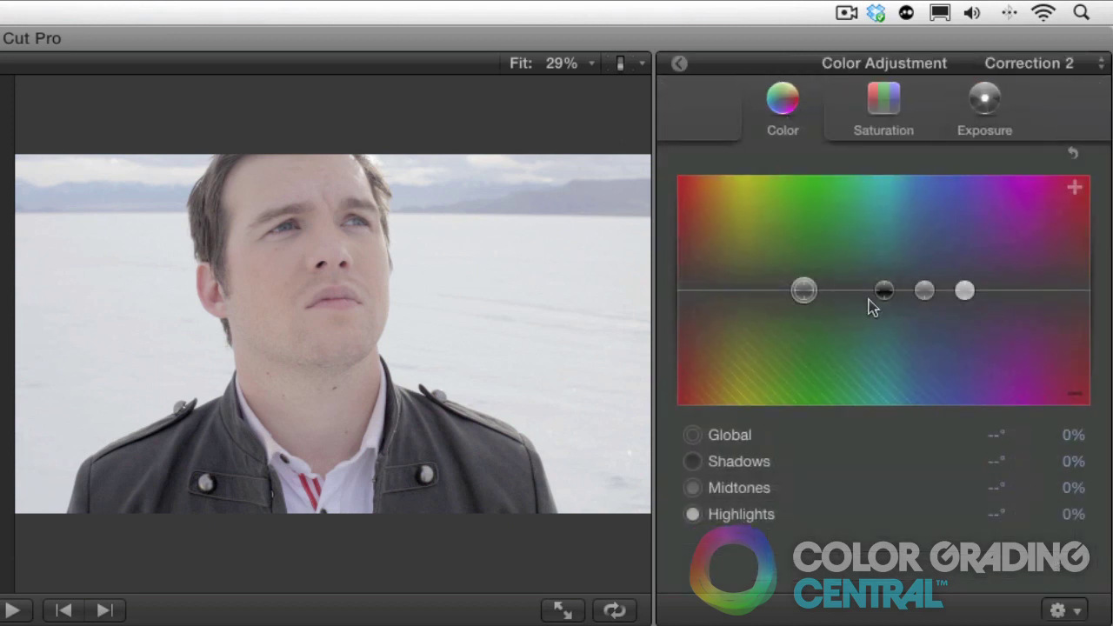
drag(806, 289, 729, 284)
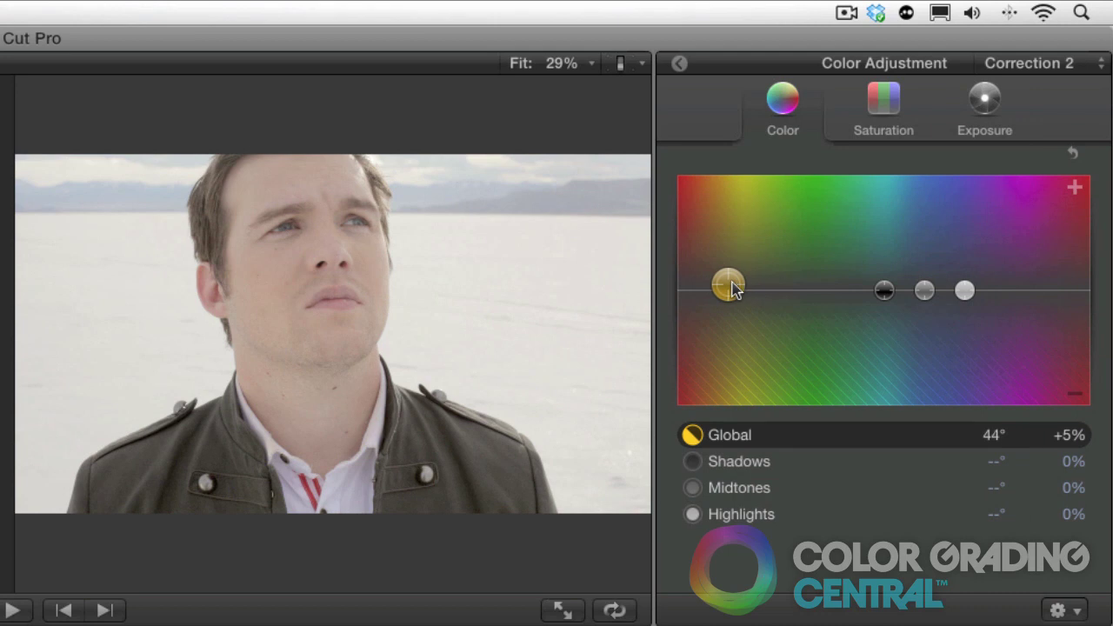
click(895, 108)
drag(688, 291, 691, 257)
Set exposure to Highlights +17%, Midtones +5%, Shadows -6%, and toggle Correction 2 to compare.
click(985, 103)
drag(985, 290, 981, 251)
drag(894, 290, 892, 282)
drag(779, 295, 783, 303)
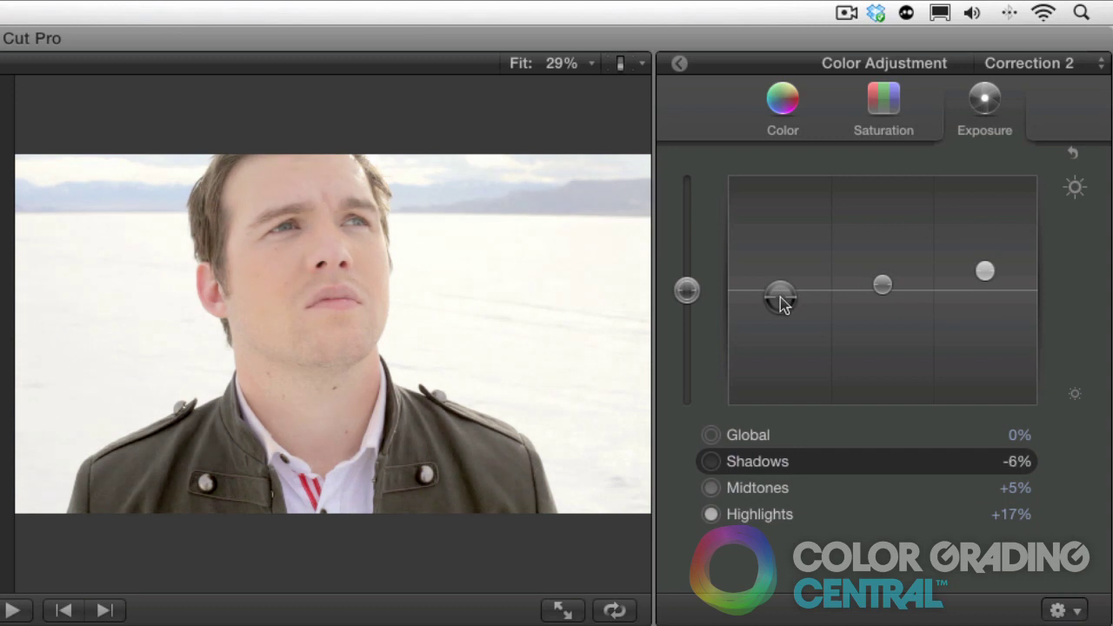
click(679, 64)
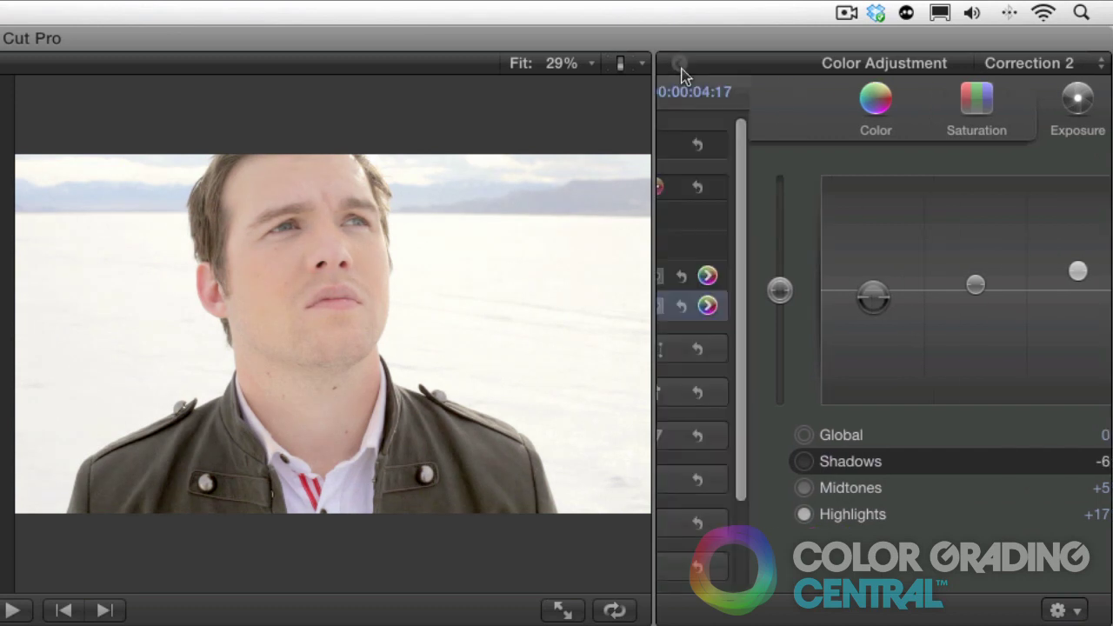
click(685, 307)
click(686, 307)
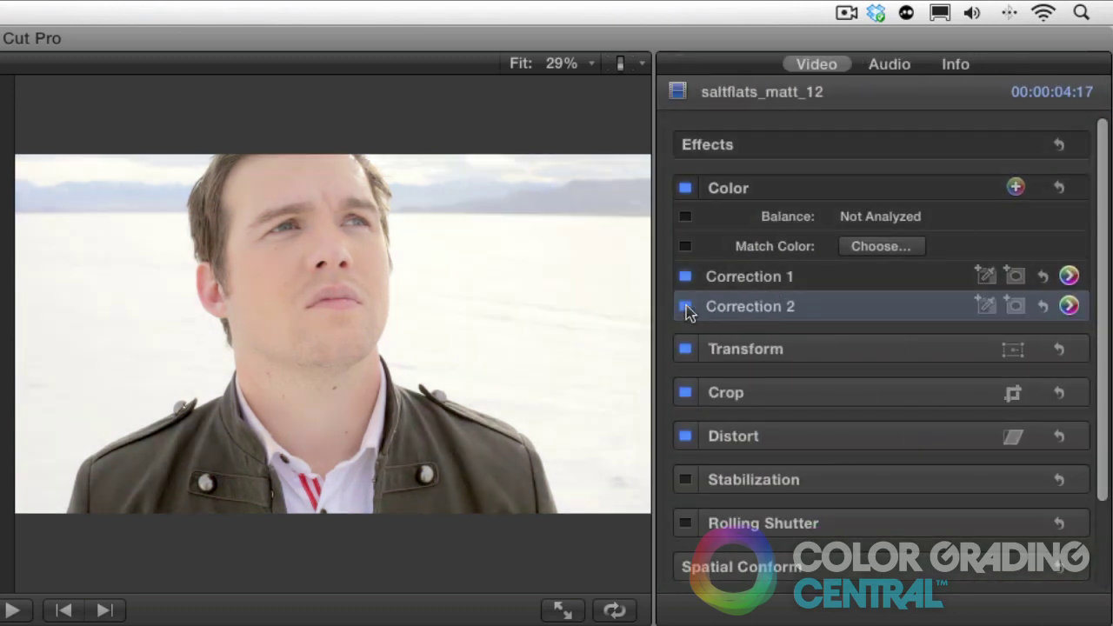